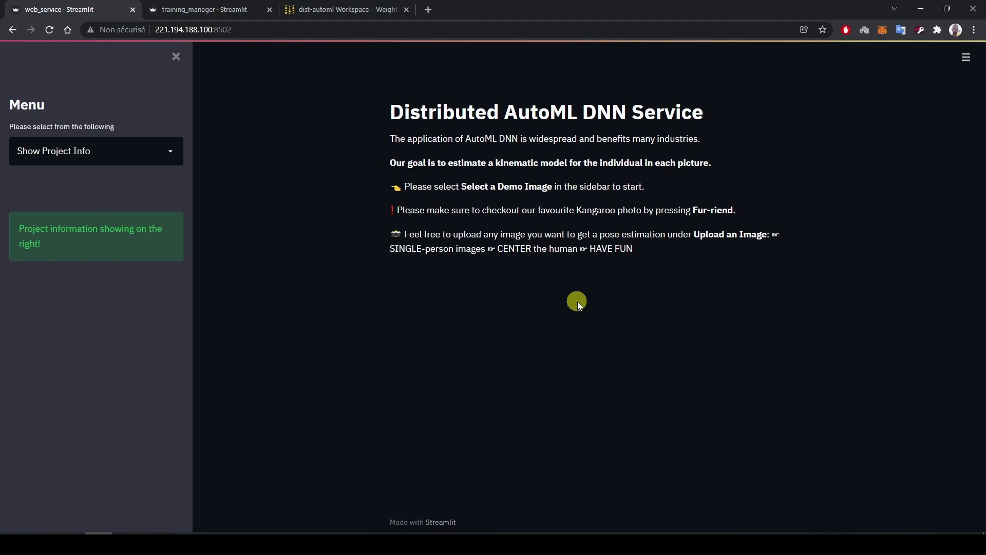
Open the Image Classification demo and upload moutains.png.
left_click(171, 156)
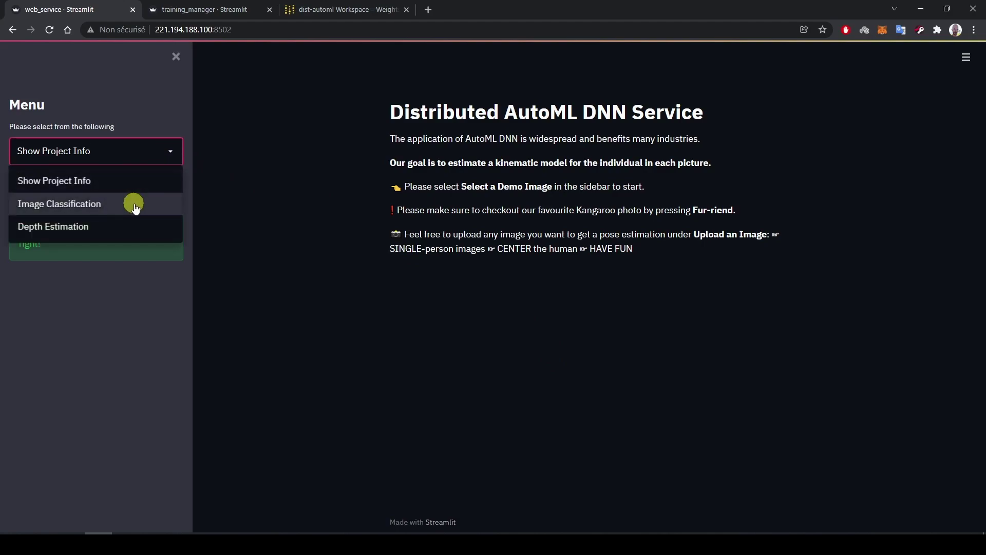
left_click(93, 205)
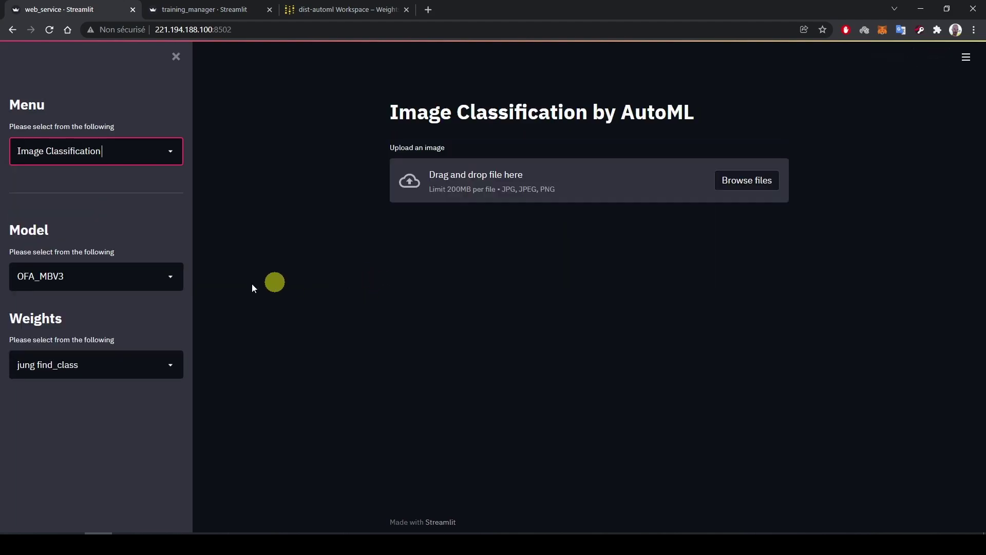
left_click(368, 297)
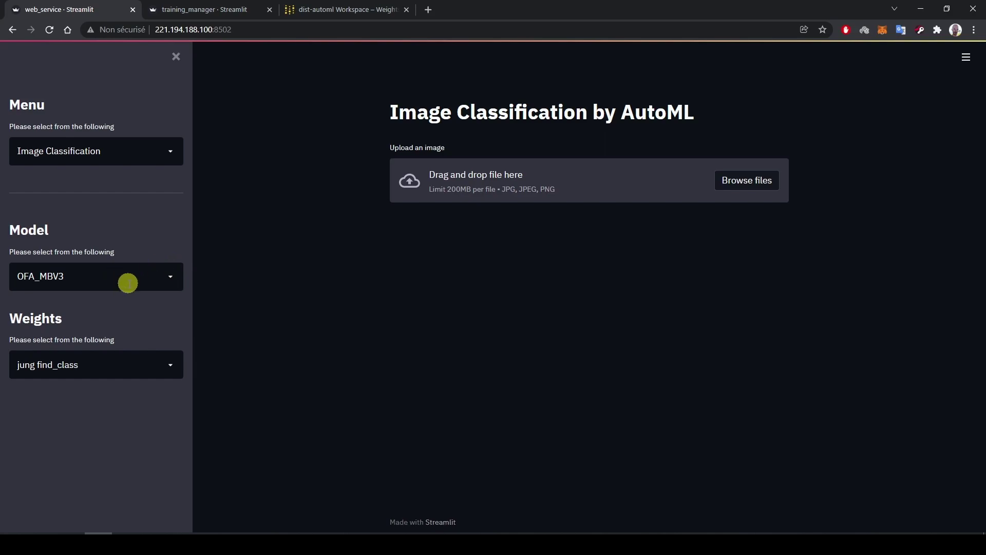
Classify it with demo_class weights and read the scores, with alp on top at 57.66.
left_click(169, 365)
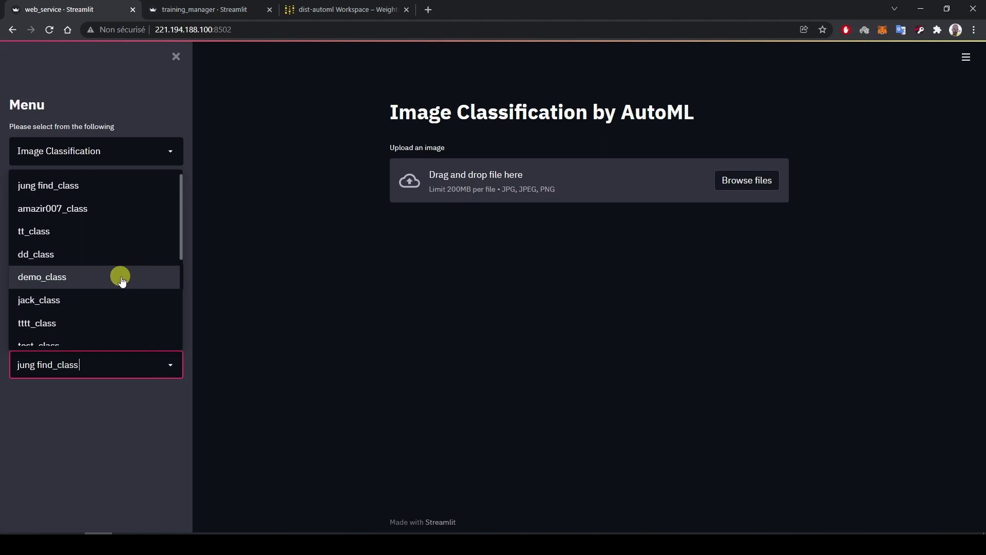
left_click(122, 279)
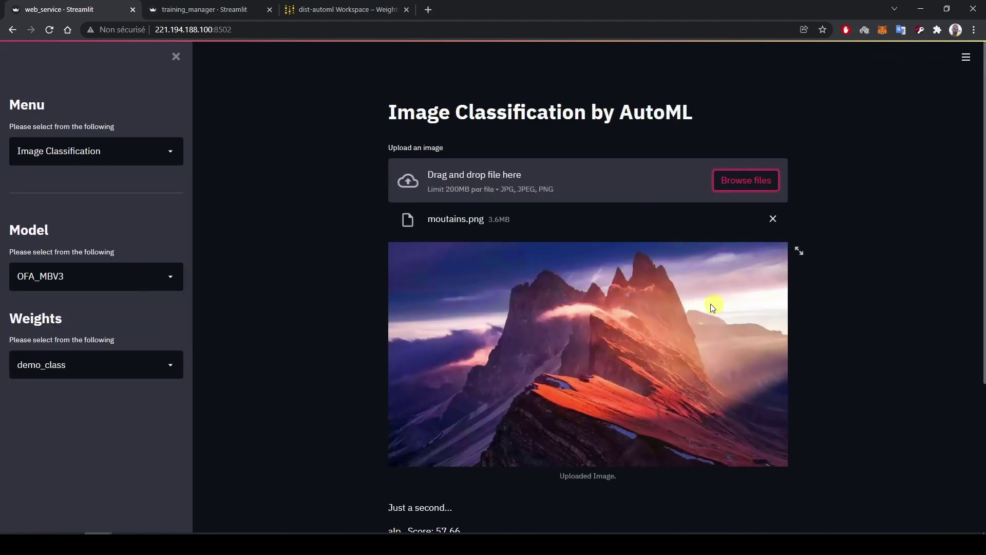
scroll(538, 328, "down", 2)
scroll(538, 329, "down", 1)
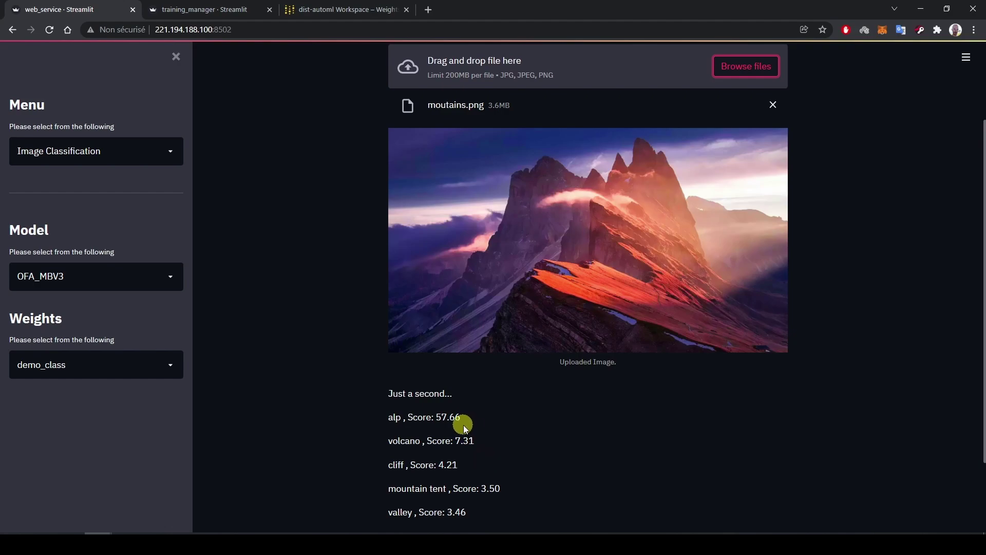
left_click(170, 151)
Predict a depth map for the stereo_focus image pair with demo_stereo weights, then go to training_manager.
left_click(86, 225)
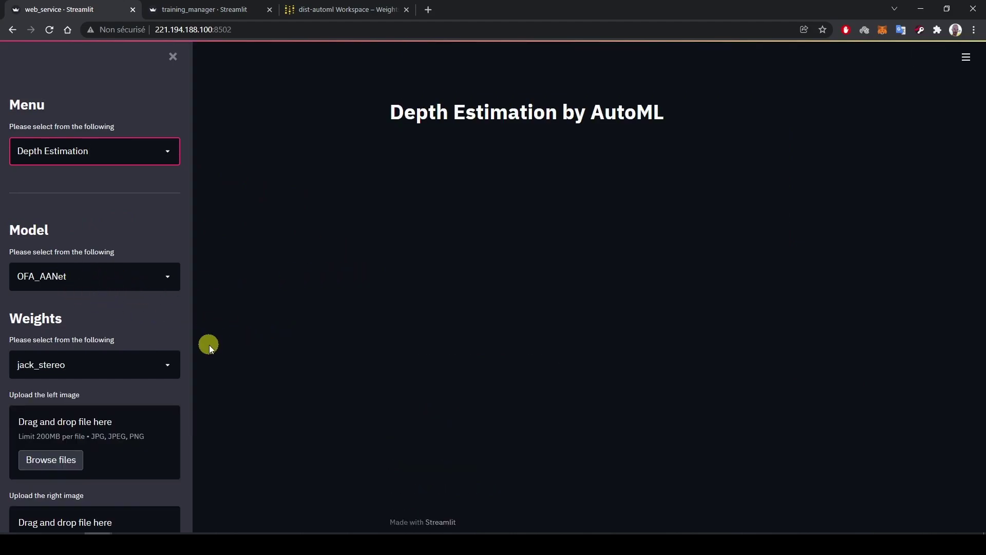
left_click(149, 363)
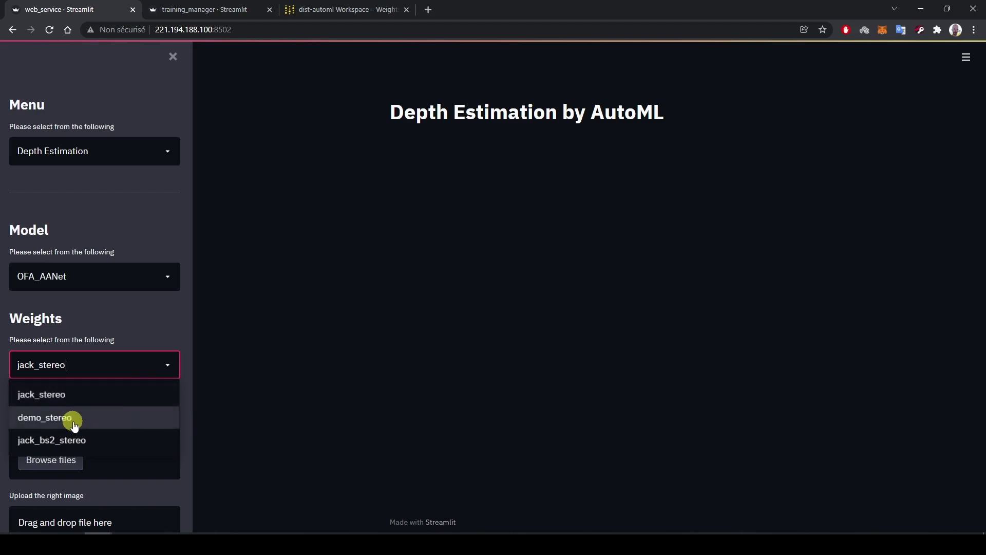
left_click(75, 417)
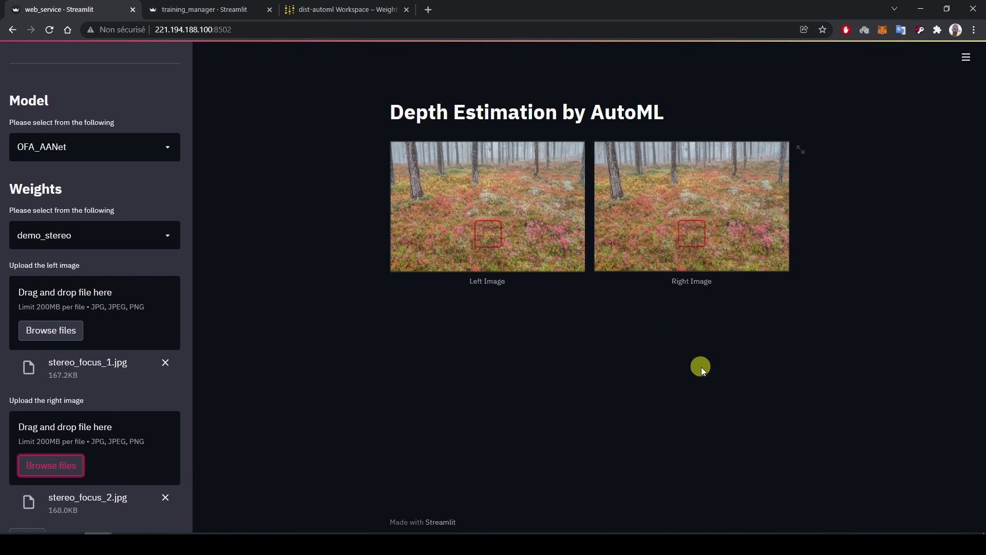
scroll(154, 463, "down", 1)
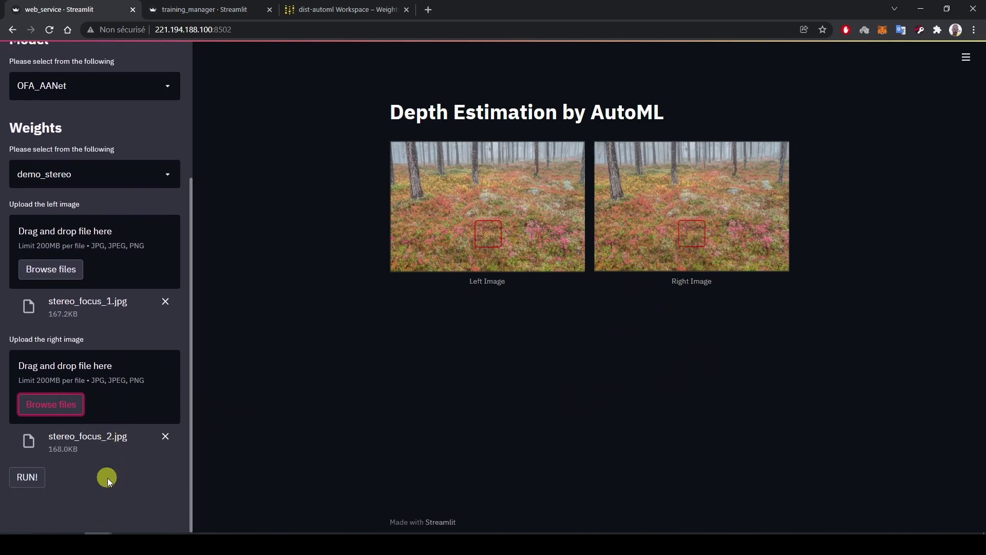
left_click(30, 478)
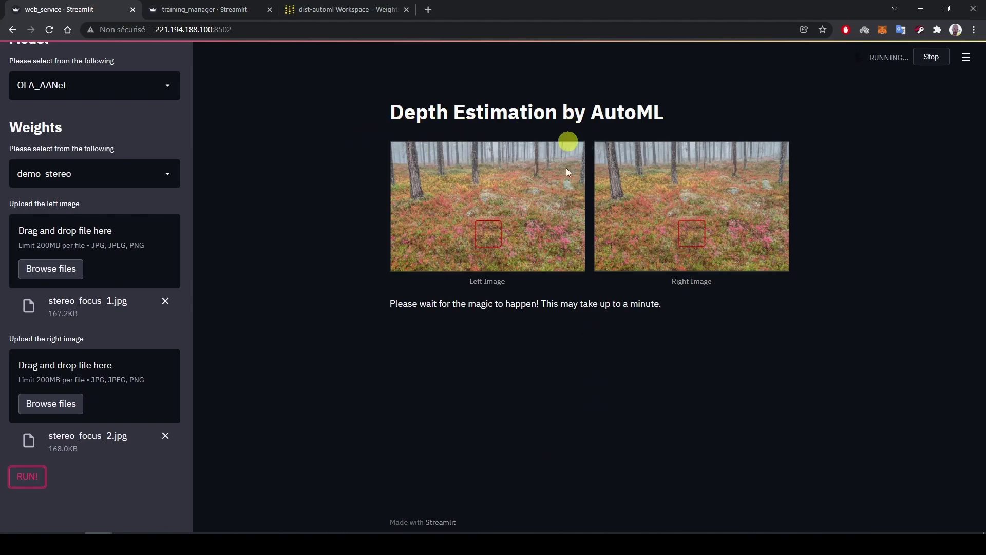
scroll(771, 390, "down", 2)
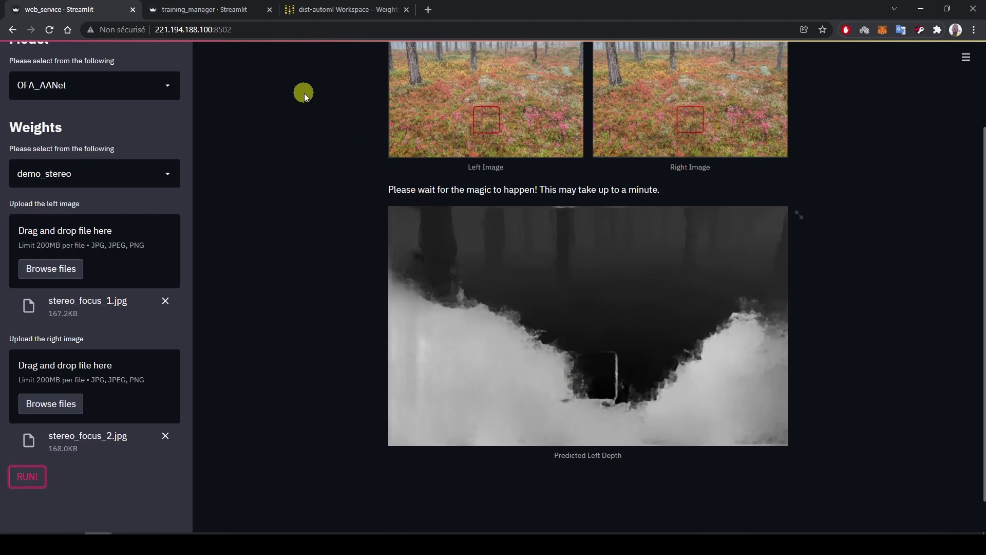
left_click(222, 9)
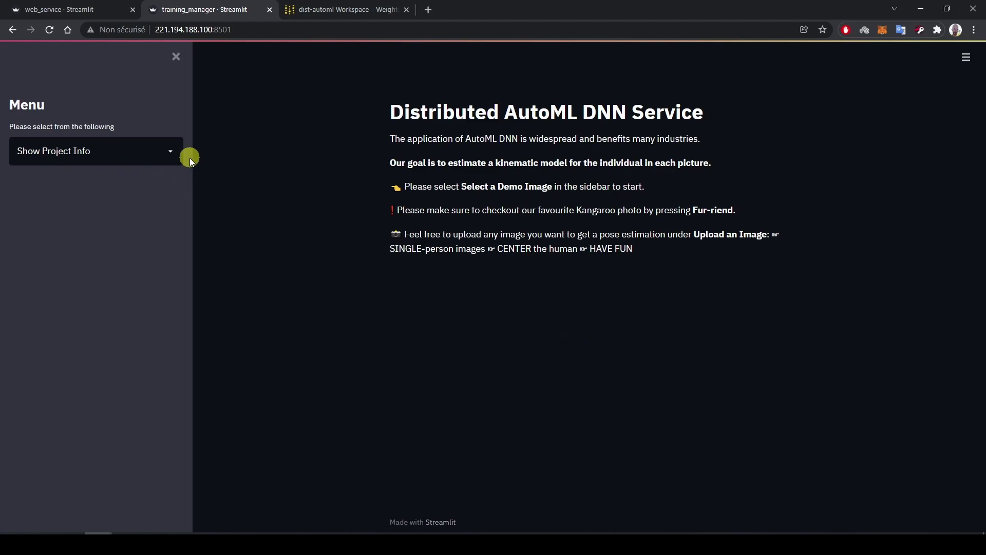
Open the Image Classification training page and include the host1 GPU node.
left_click(171, 157)
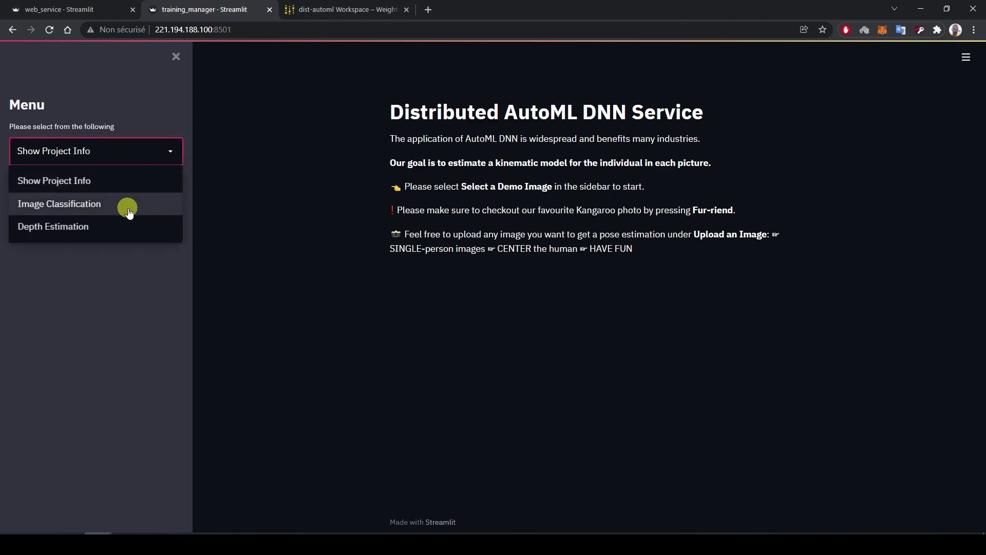
left_click(110, 204)
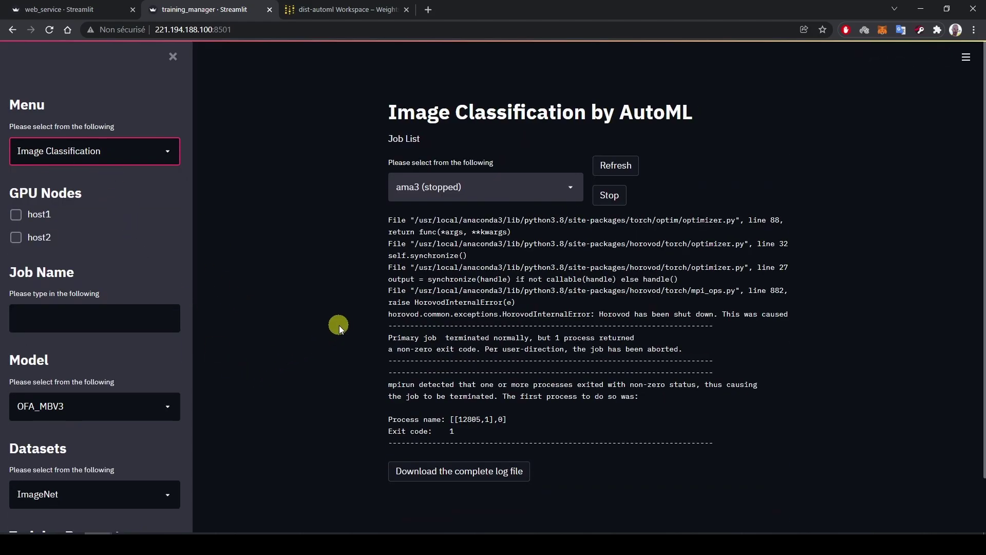
left_click(341, 326)
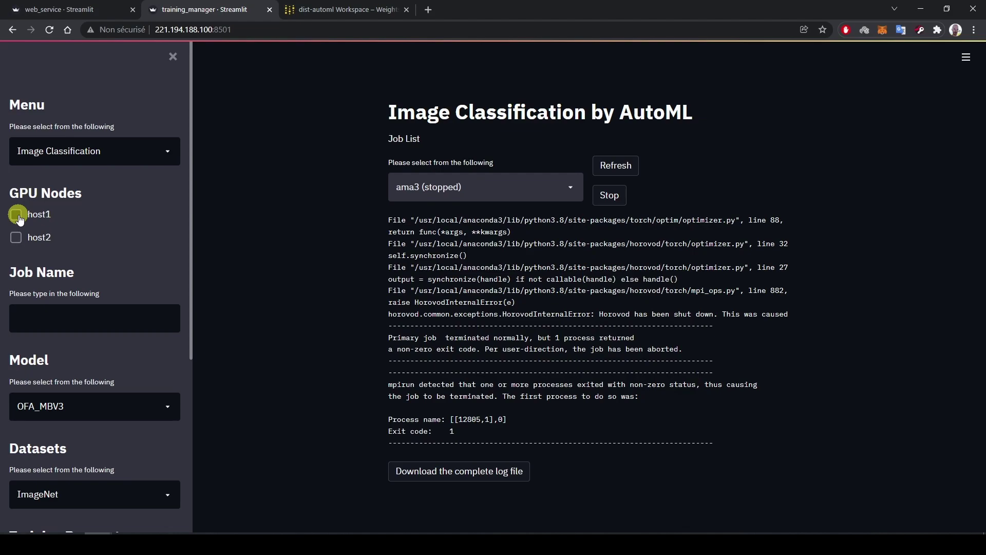
left_click(17, 216)
Name the job DemoJob1 with batch size 4 and learning rate 0.02.
scroll(140, 303, "down", 1)
scroll(132, 288, "down", 2)
left_click(59, 202)
type("Dem")
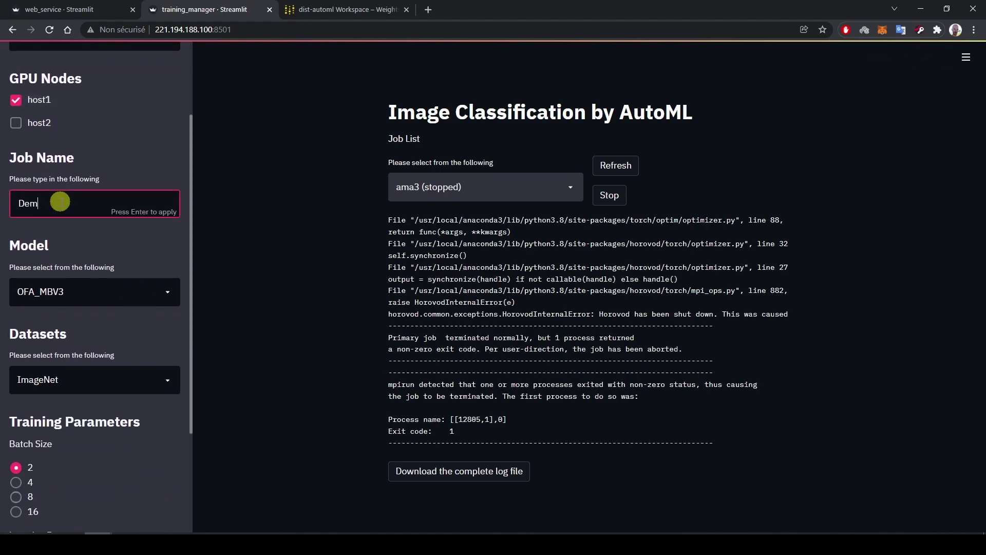
type("oJob1")
key("Return")
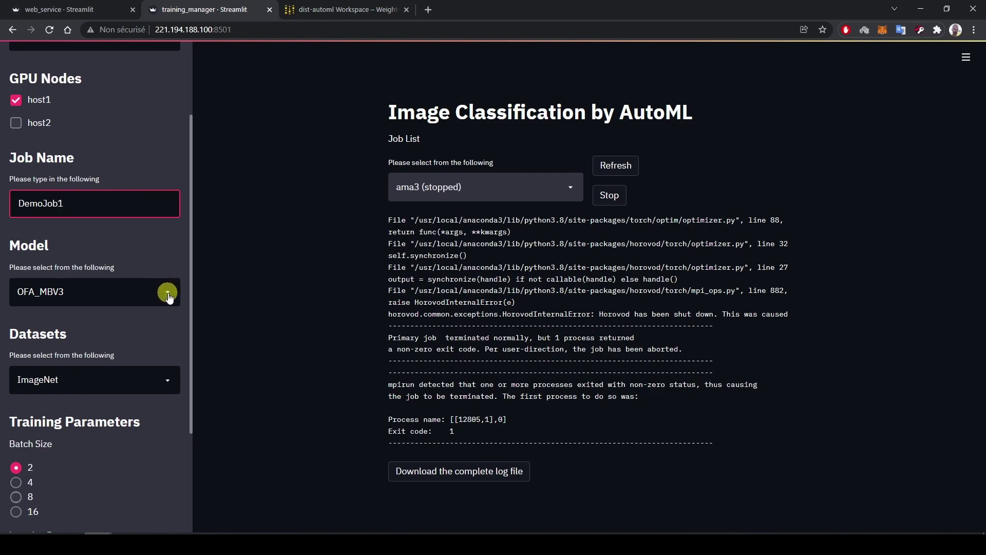
scroll(198, 371, "down", 2)
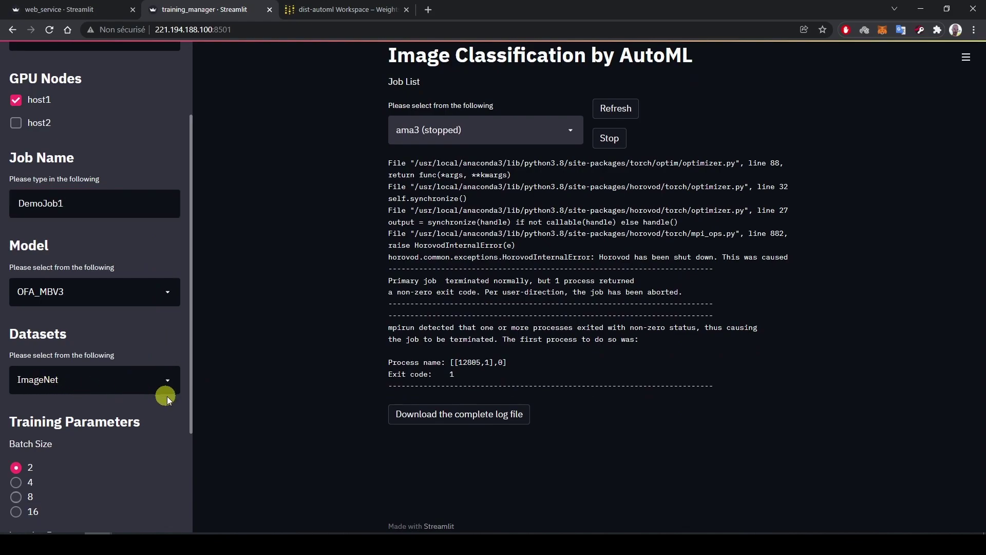
scroll(169, 396, "down", 3)
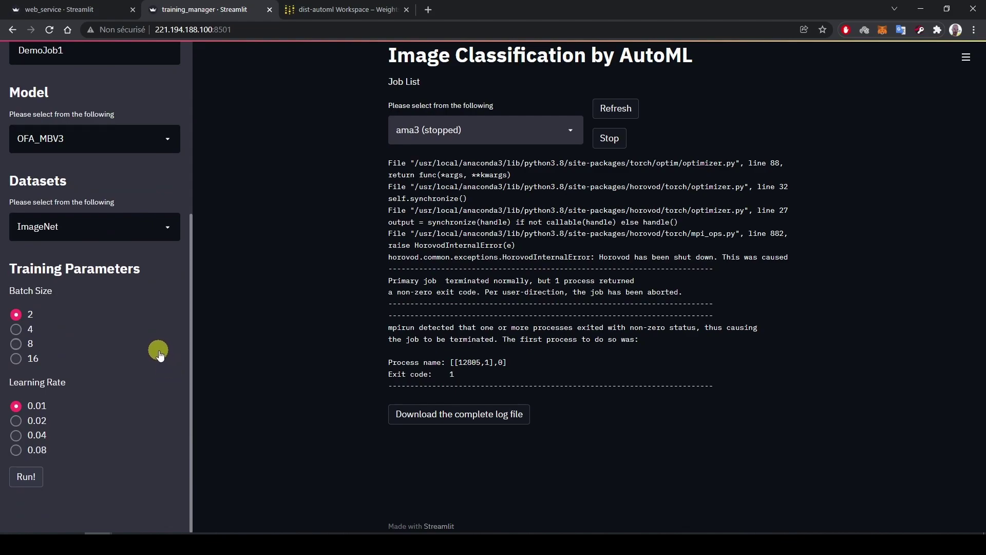
left_click(16, 332)
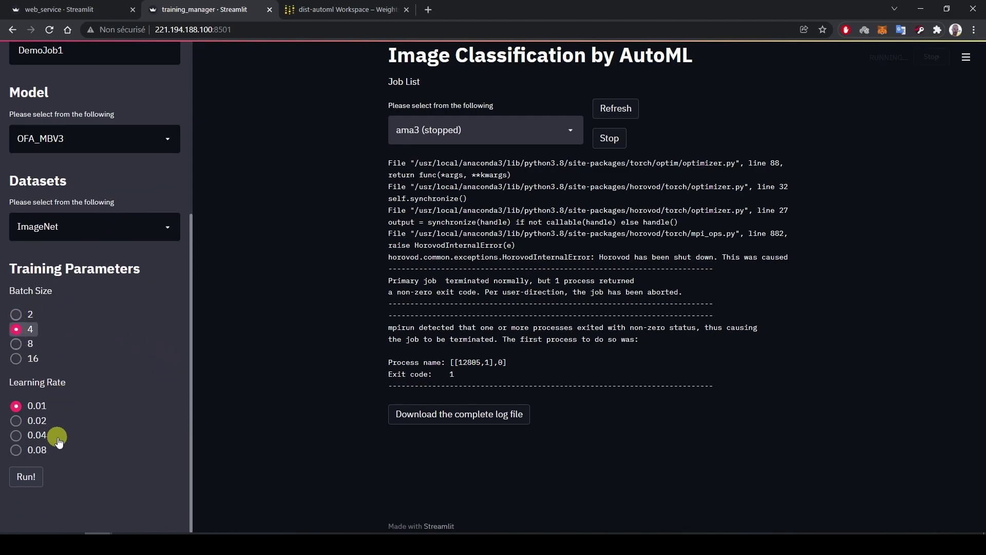
left_click(16, 421)
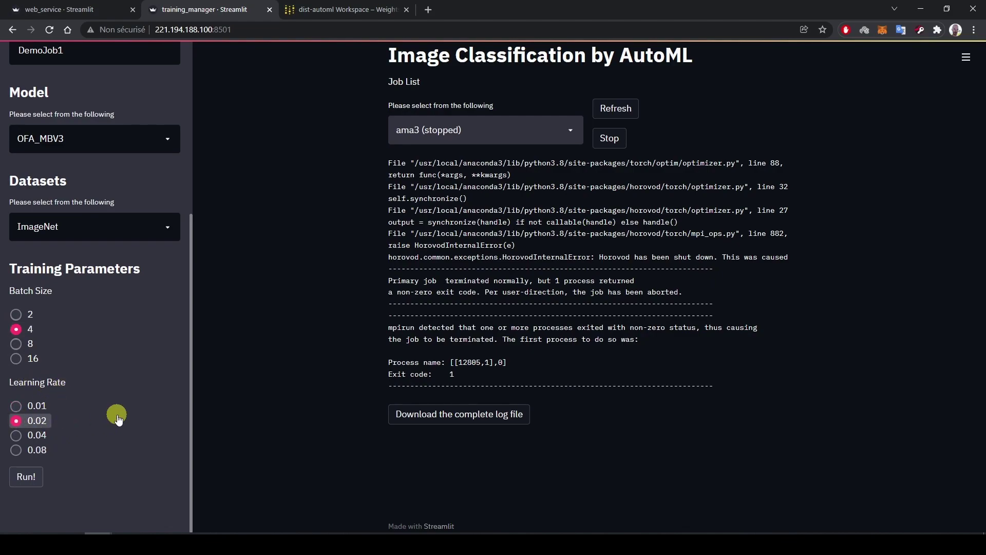
Launch DemoJob1 and view its running log listing dataset imagenet and batch size 4.
left_click(28, 478)
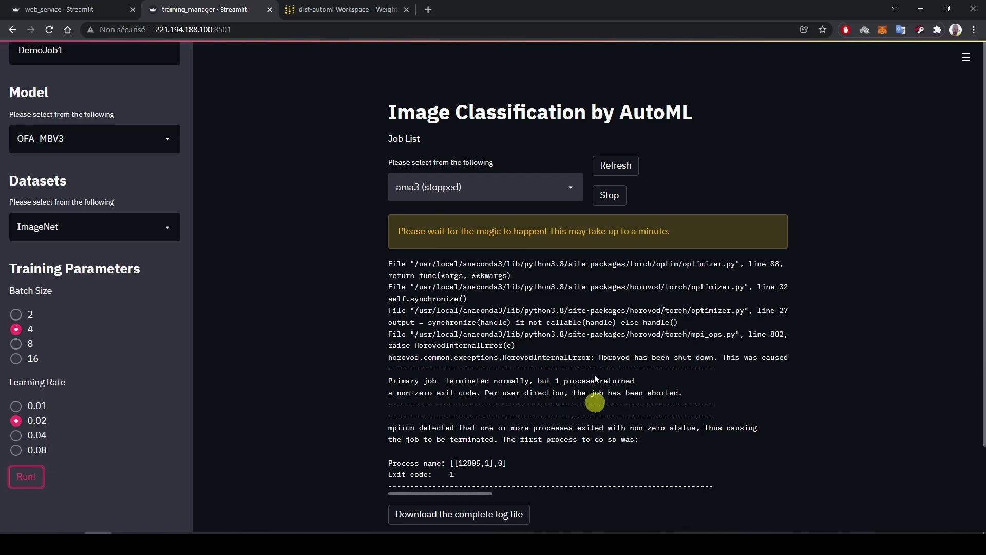
left_click(618, 163)
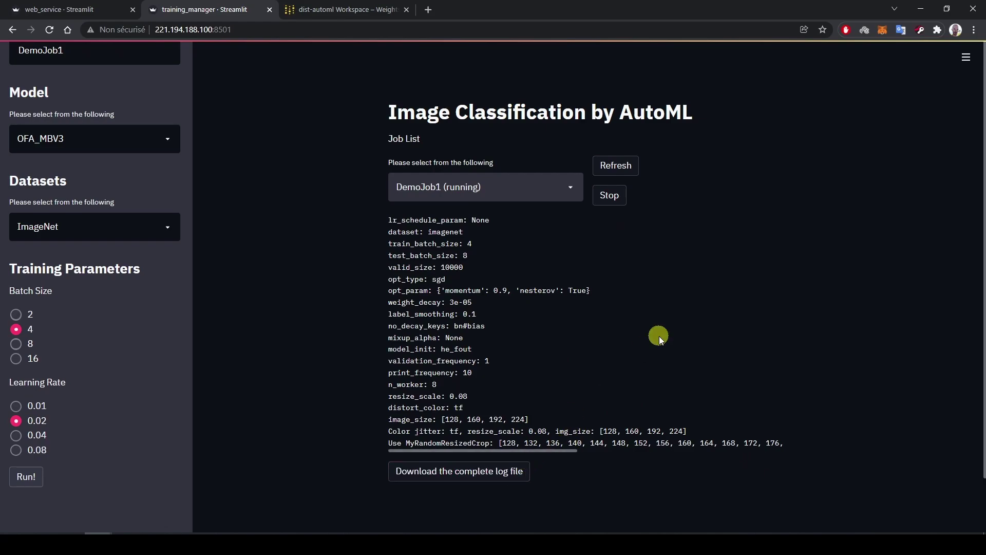
scroll(172, 291, "up", 5)
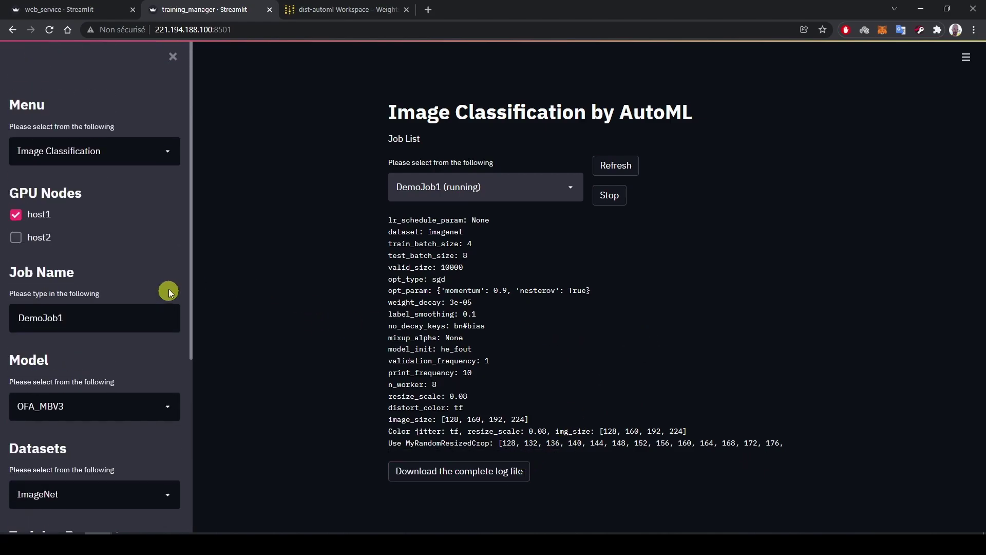
Switch the training manager to the Depth Estimation page.
left_click(149, 156)
left_click(98, 228)
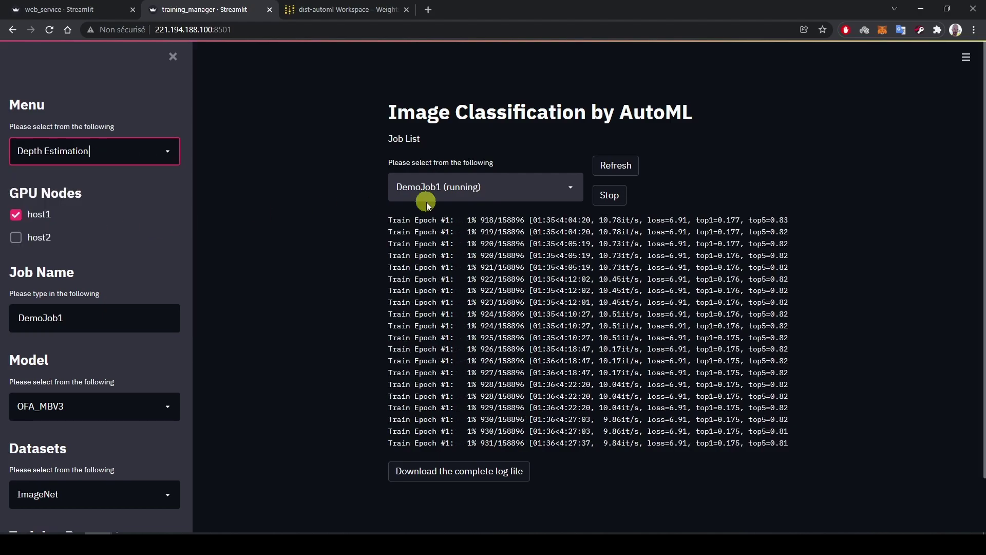
left_click(362, 313)
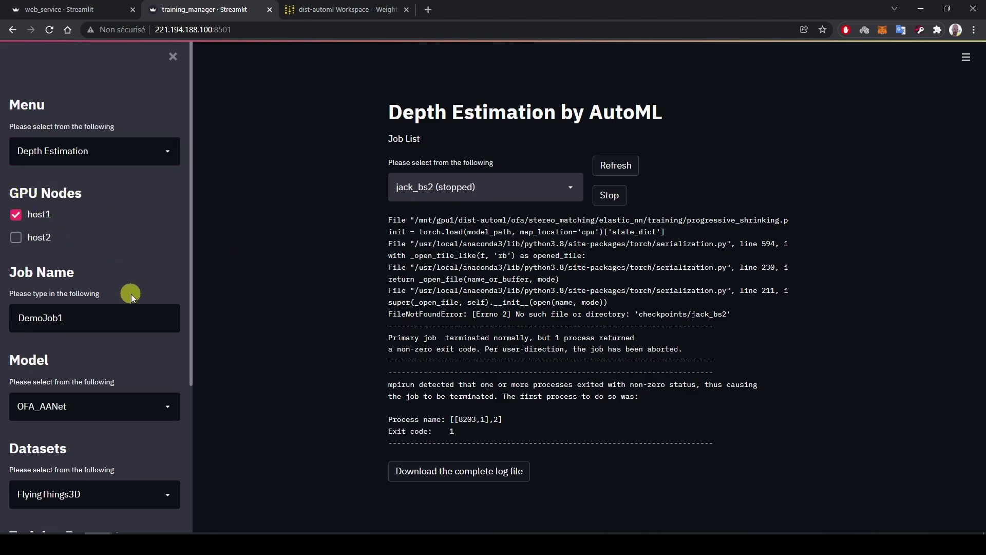
Rename the job to DemoJob2 with batch size 2 and learning rate 0.002.
left_click(88, 321)
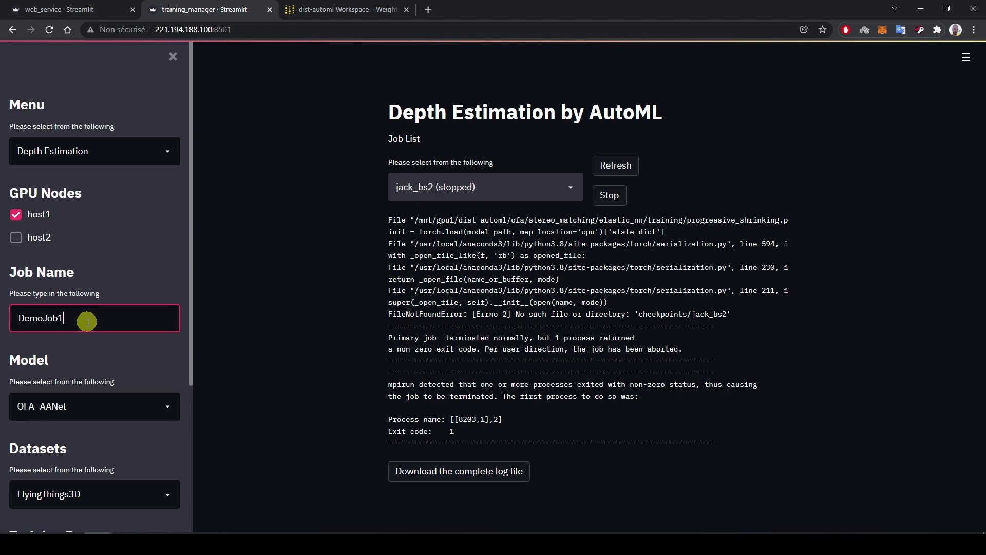
key("BackSpace")
type("2")
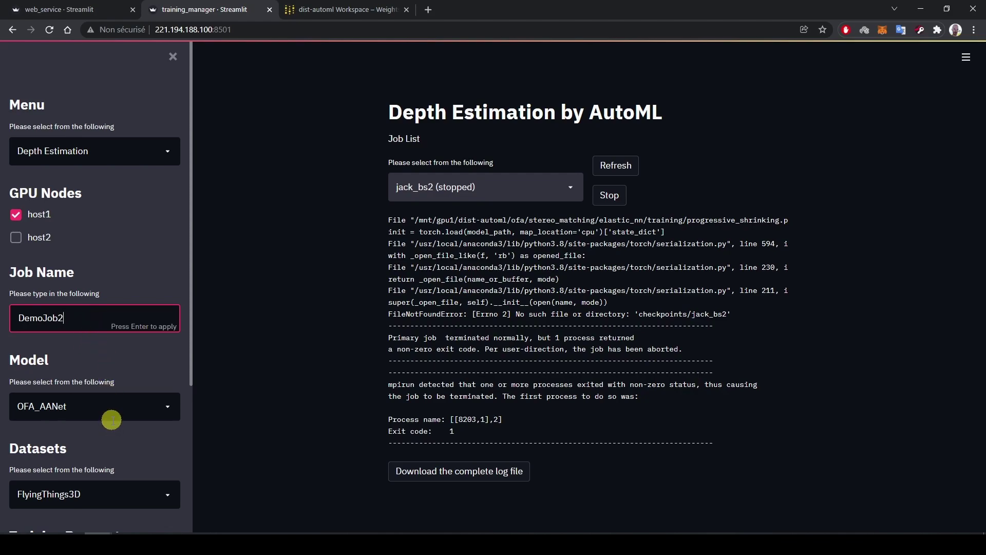
key("Return")
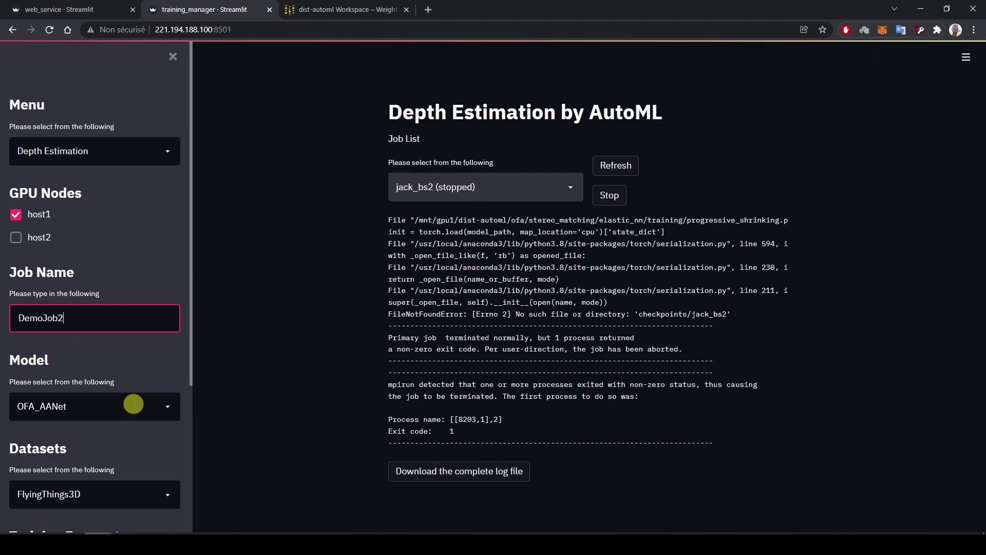
scroll(128, 405, "down", 2)
scroll(134, 362, "down", 1)
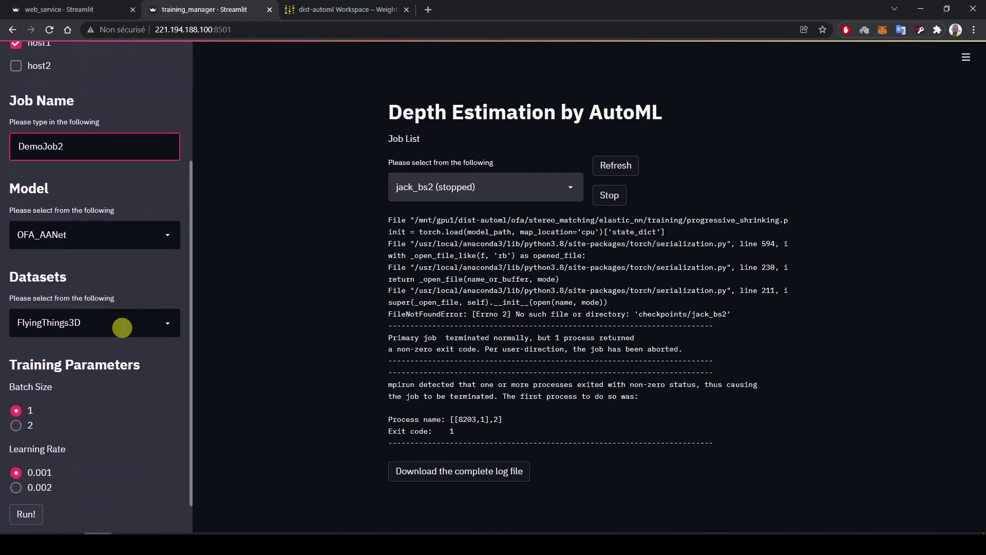
scroll(132, 390, "down", 1)
left_click(16, 390)
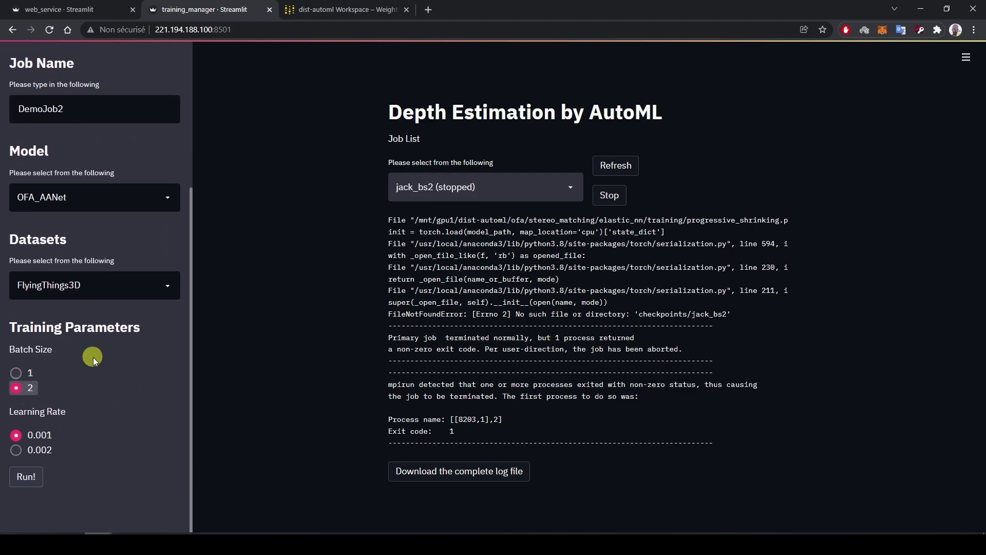
left_click(17, 452)
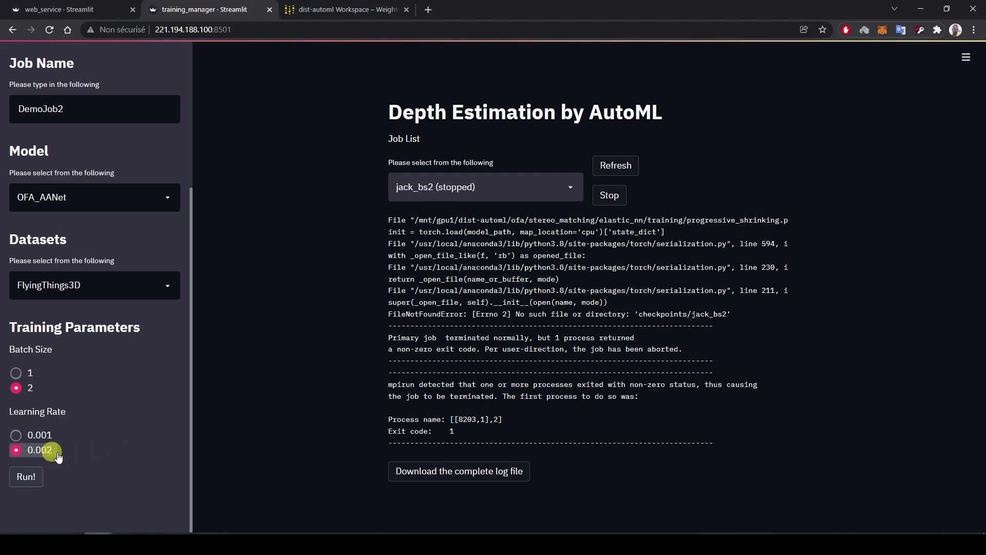
Launch DemoJob2 and refresh the job list to see it running.
left_click(26, 477)
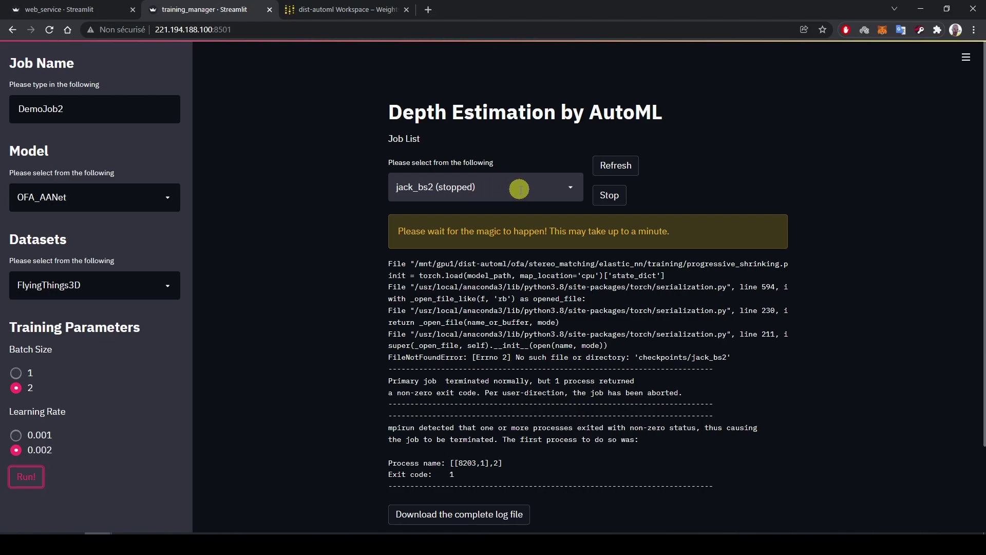
left_click(624, 171)
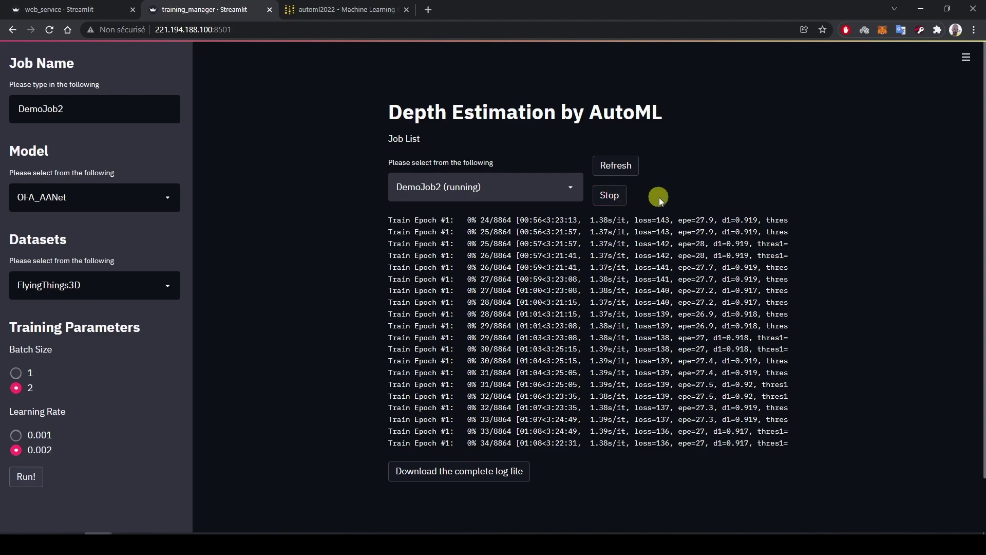
Open the dist-automl project in Weights & Biases and hide the jack_stereo and jack_bs2_stereo runs.
left_click(342, 9)
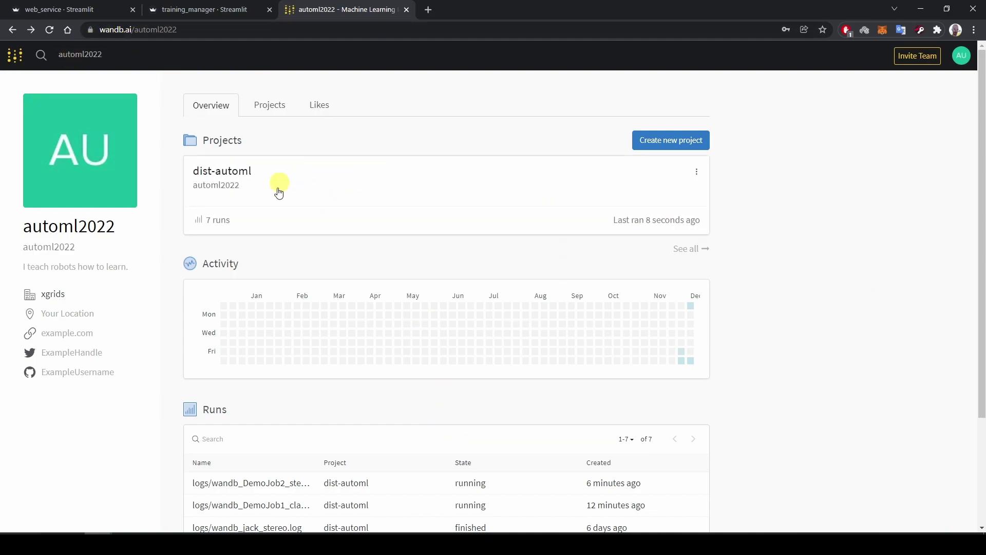
left_click(246, 191)
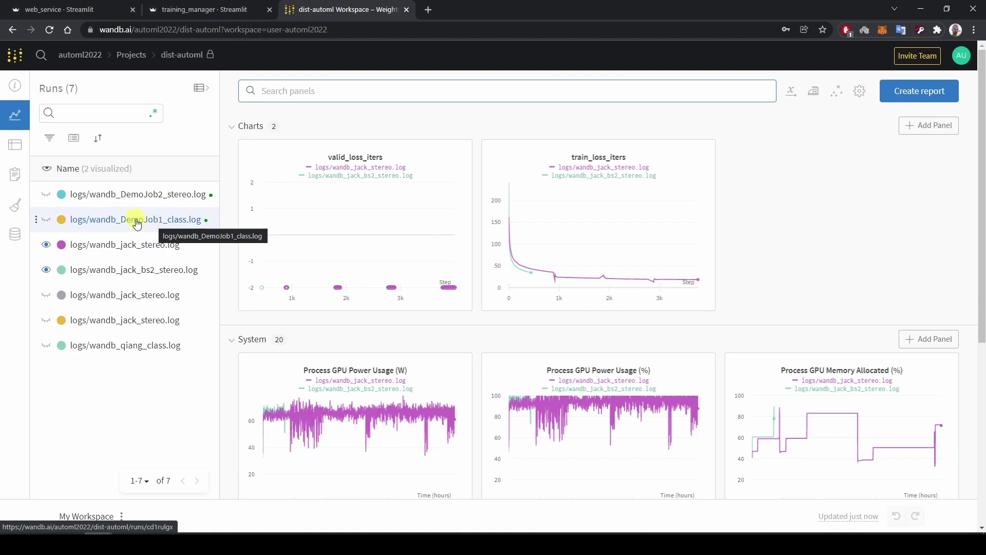
left_click(46, 245)
left_click(46, 269)
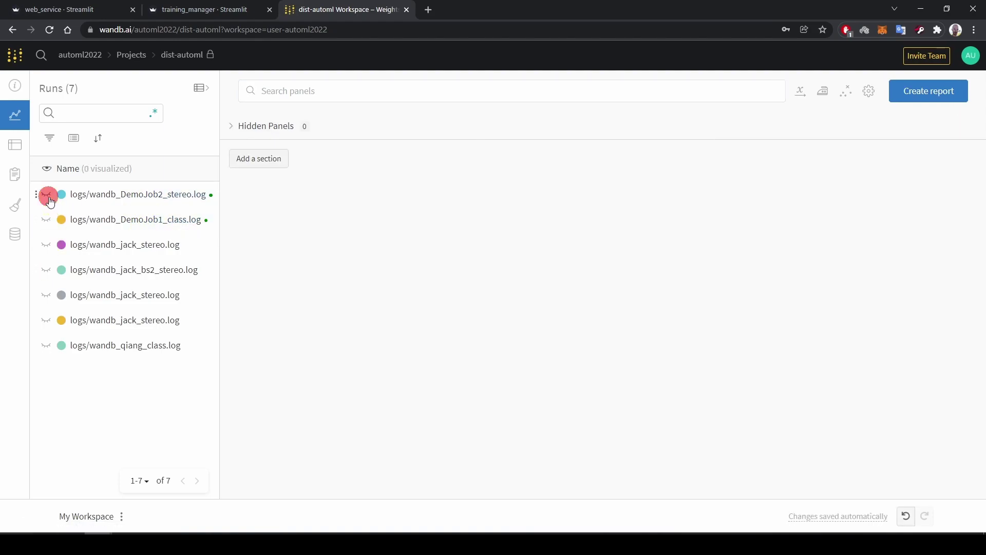
Show the DemoJob2 run and review the train_loss_iters and GPU system charts.
left_click(46, 194)
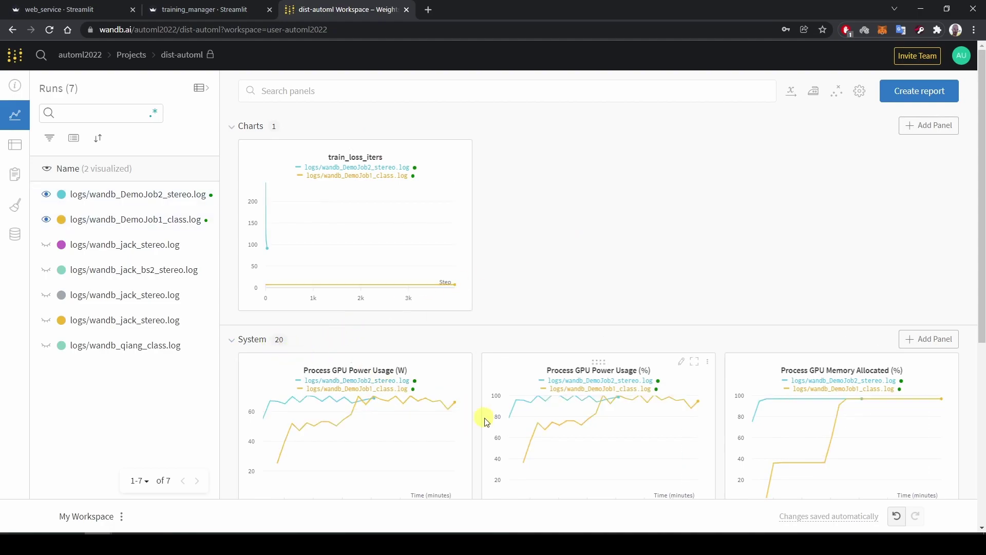
scroll(486, 421, "down", 2)
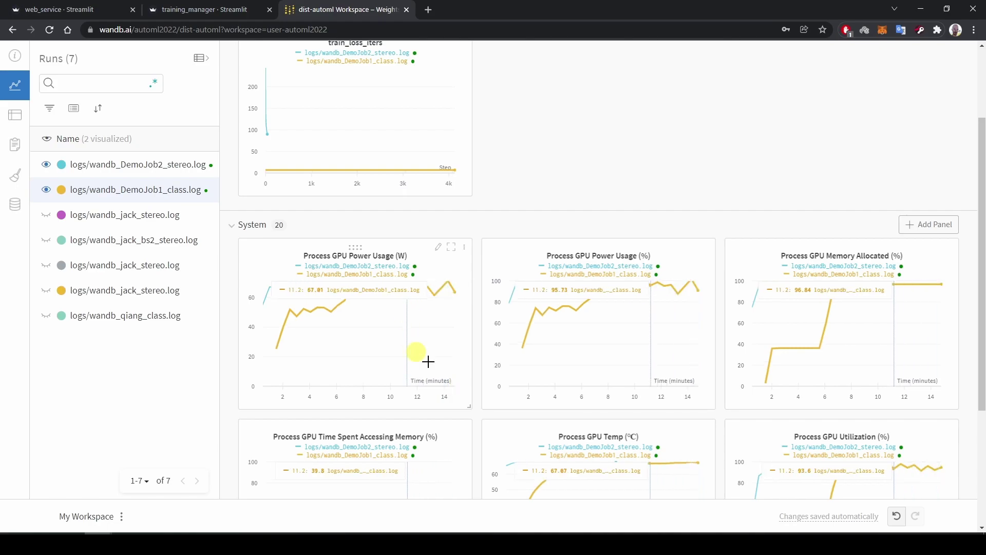
scroll(467, 352, "down", 1)
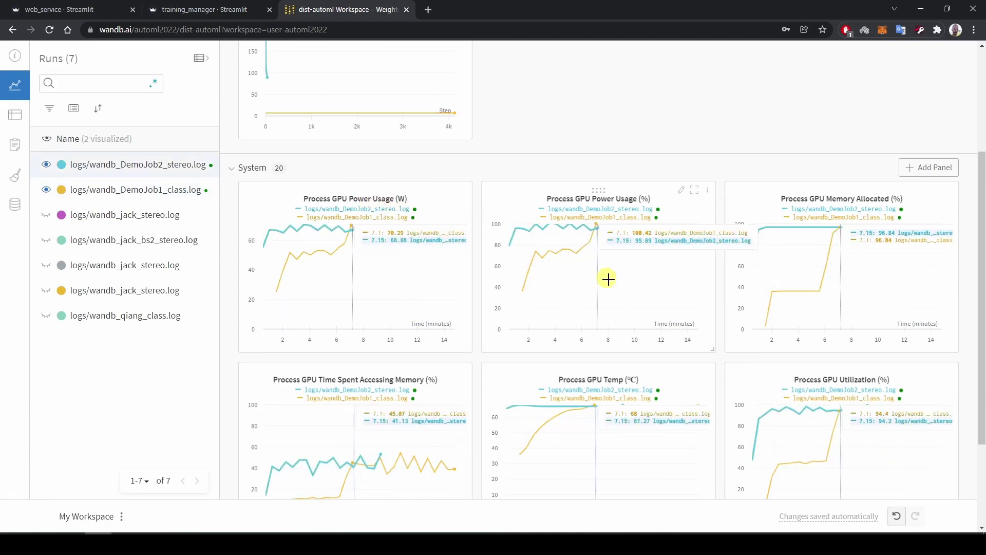
scroll(863, 312, "down", 1)
scroll(864, 311, "down", 1)
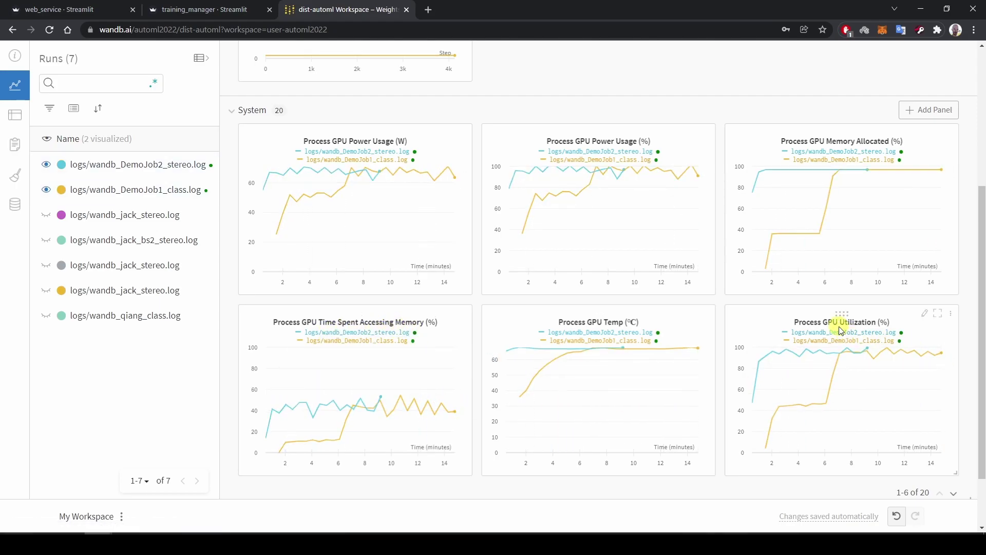
scroll(865, 406, "down", 2)
scroll(866, 391, "up", 5)
left_click(926, 340)
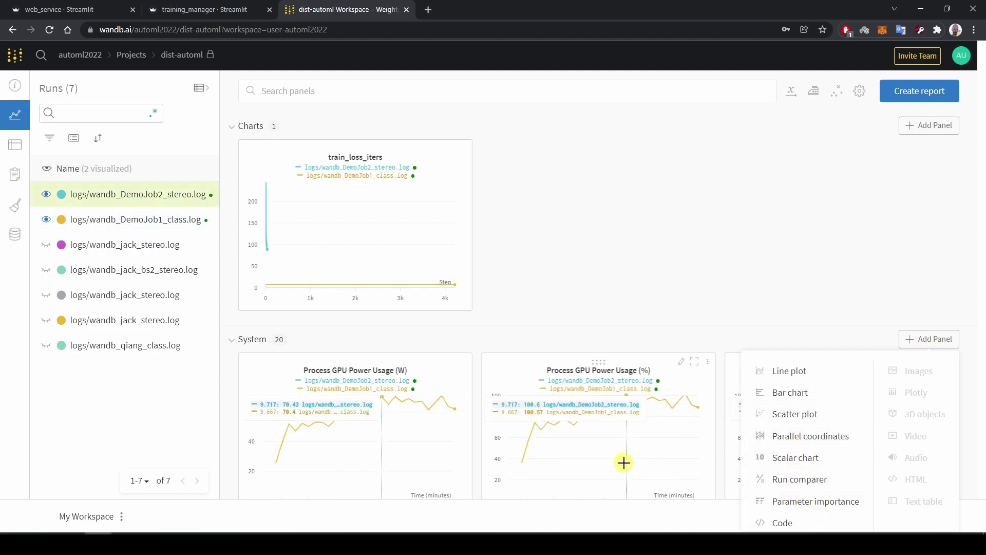
left_click(676, 209)
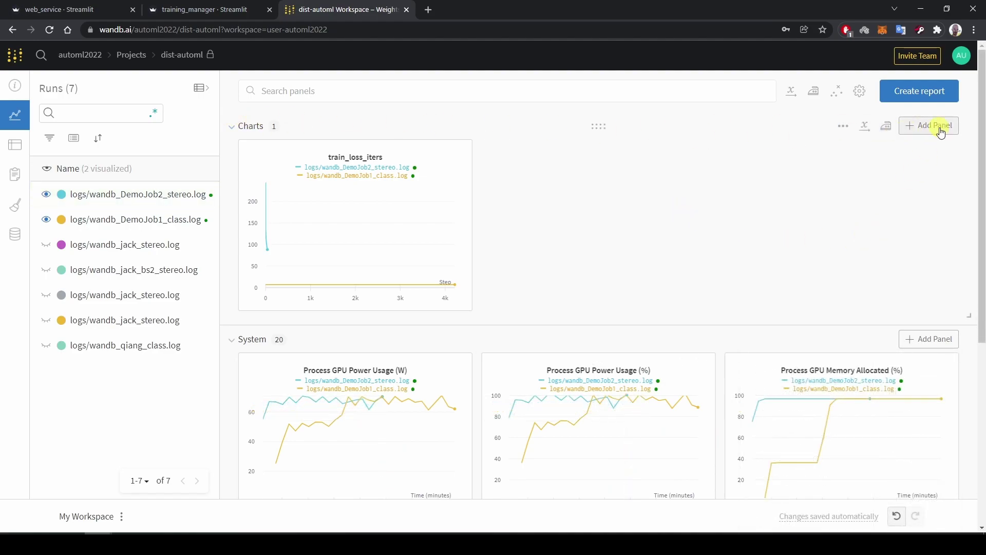
left_click(940, 129)
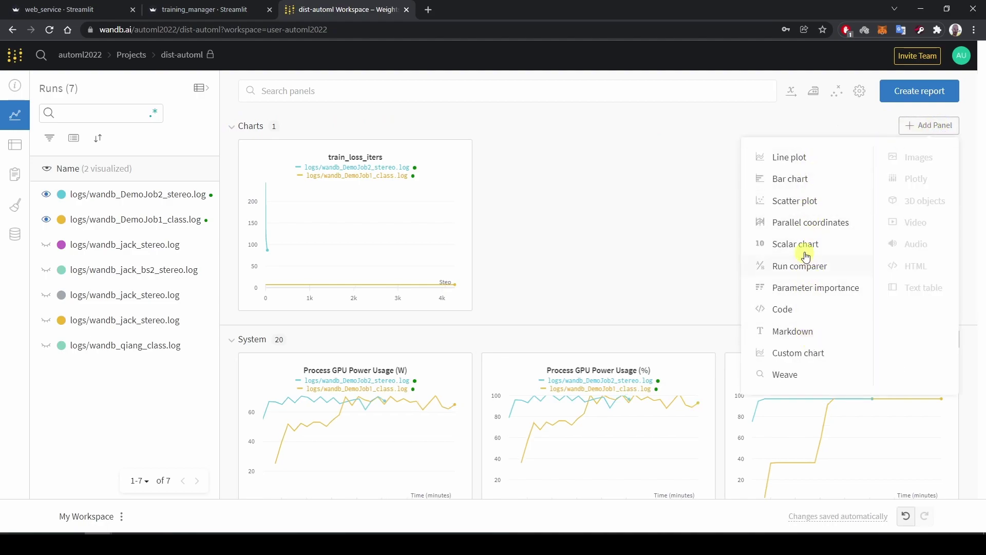
left_click(649, 208)
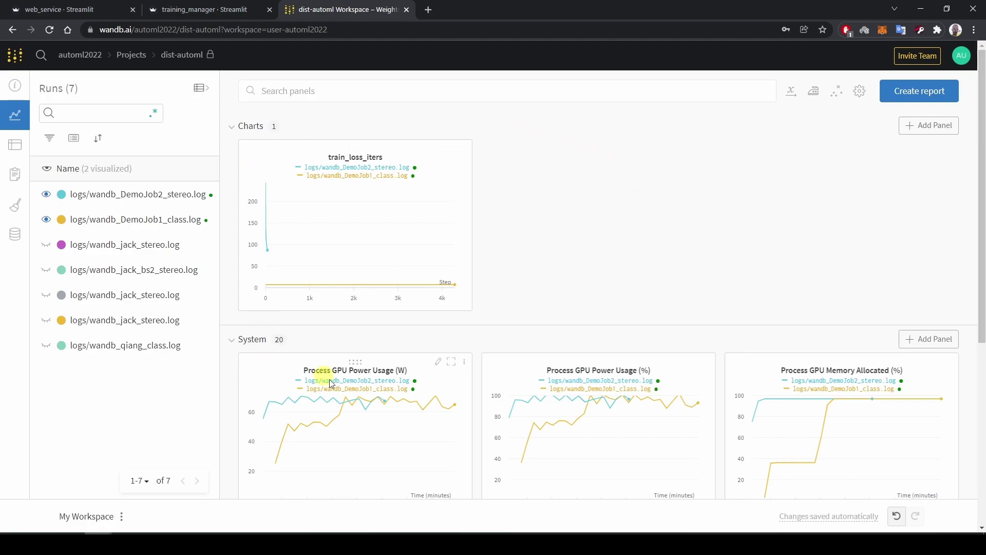